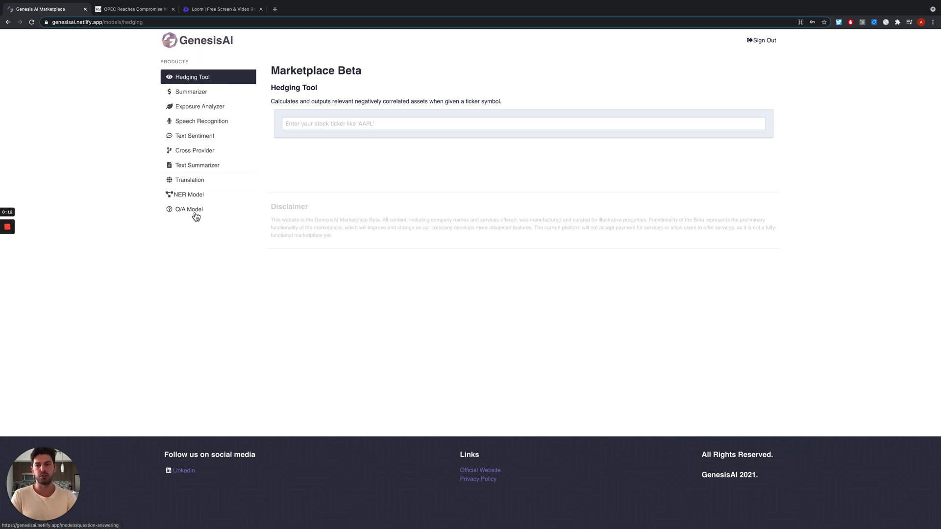
- Run an exposure analysis on the 'brexit' event, listing five affected assets led by AIRBUS (5.06)
click(220, 112)
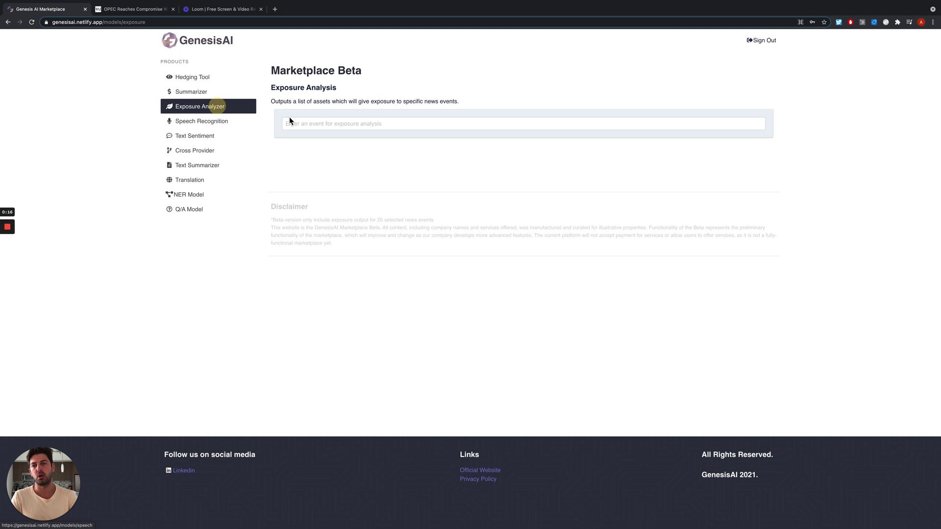
click(328, 125)
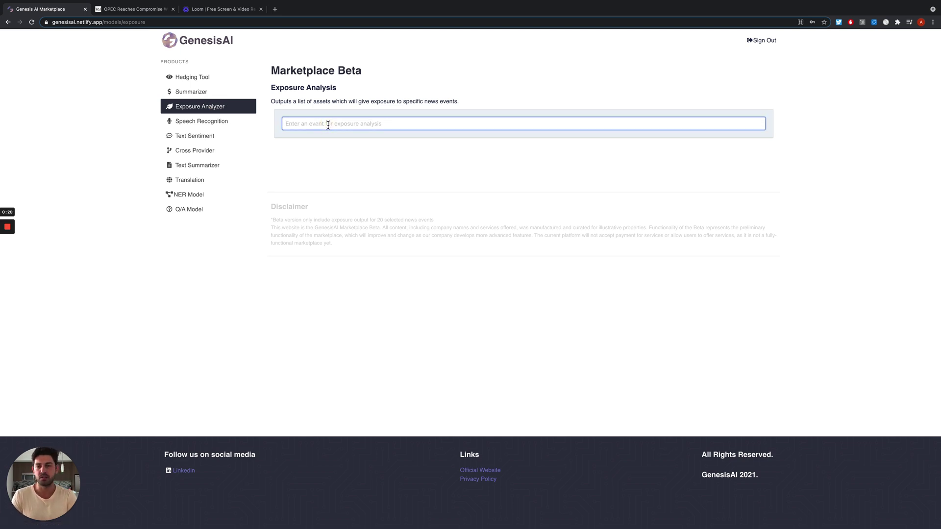
text(bre)
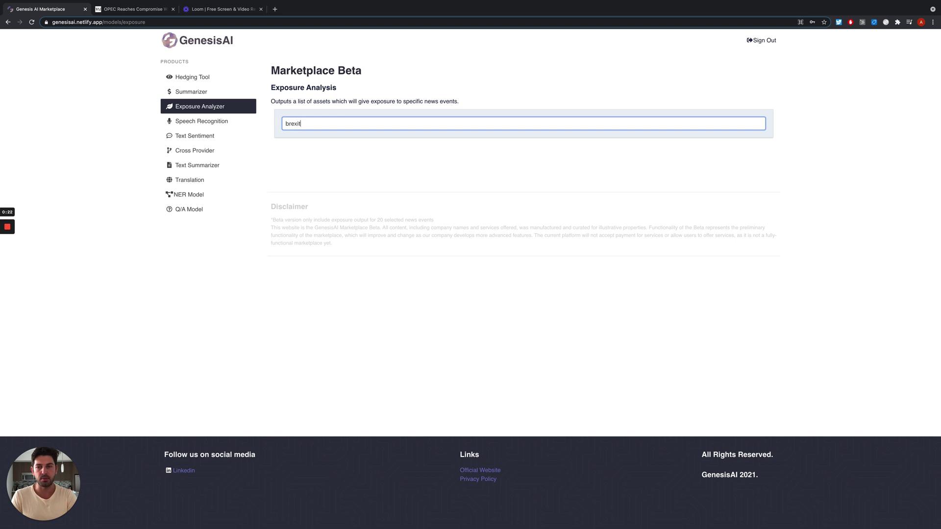
text(xit)
click(330, 137)
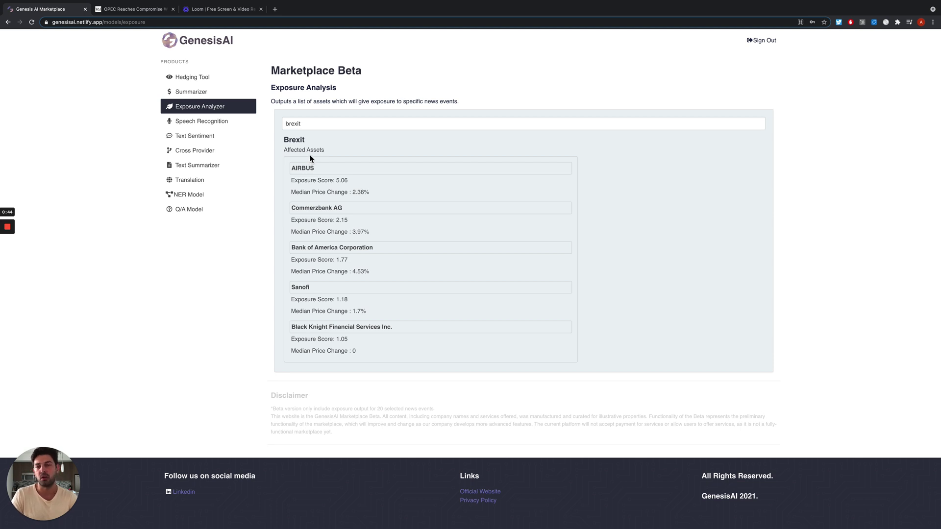
- In Summary Generation, pick NASDAQ:GOOGL Alphabet Inc. via 'google' and download its PDF report
click(234, 92)
click(330, 125)
text(google)
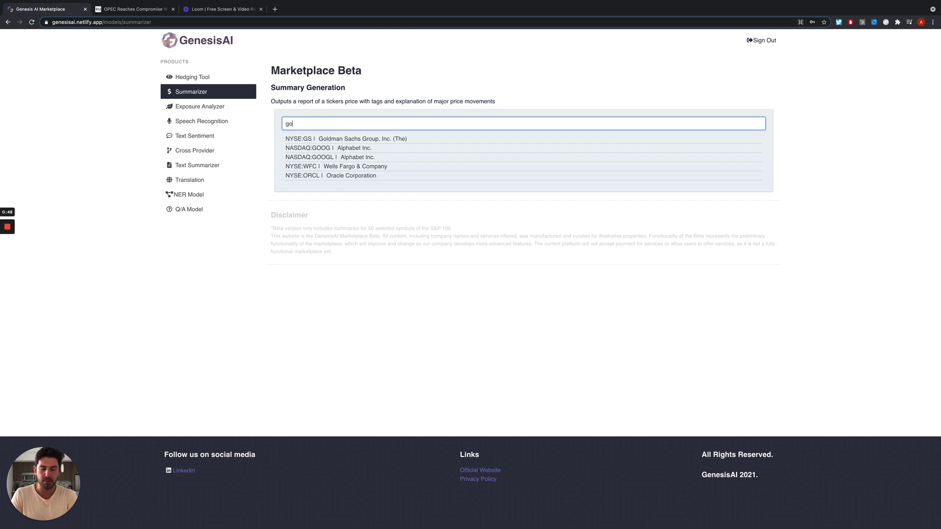
click(336, 139)
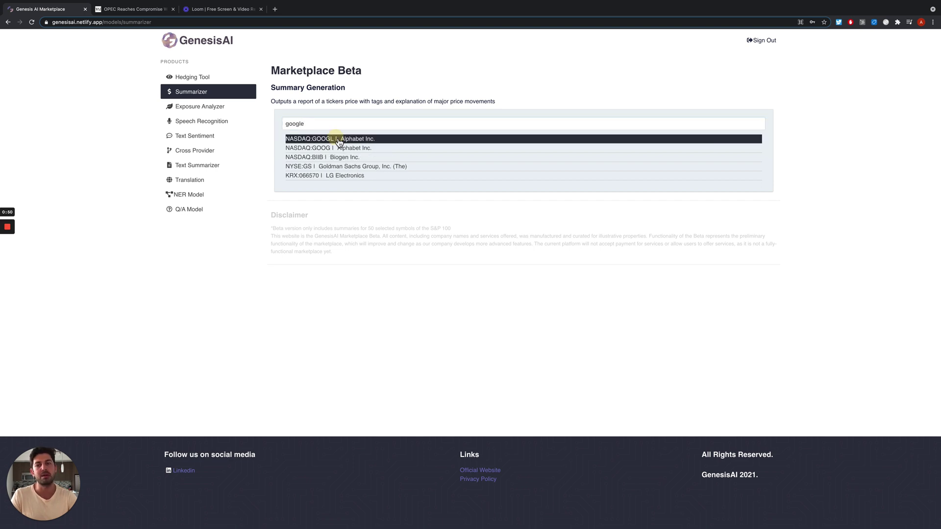
click(309, 158)
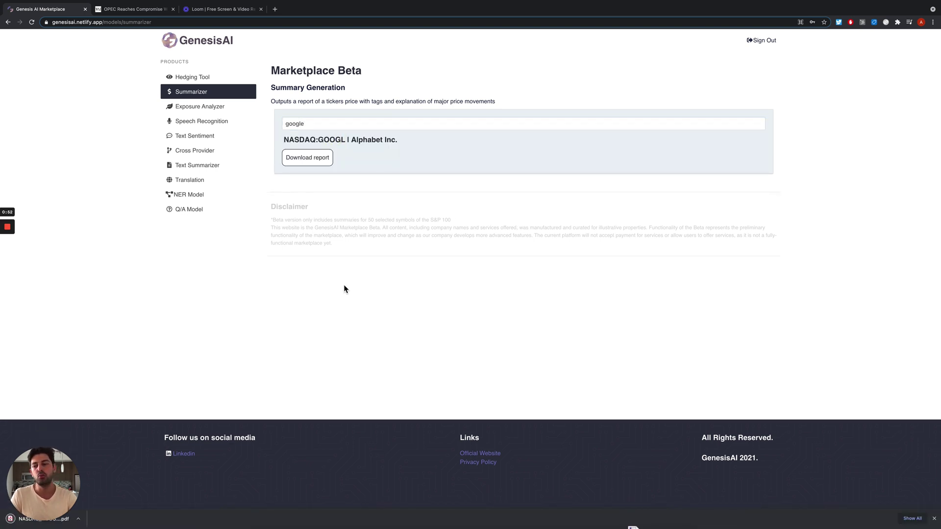
- View the downloaded GOOGL price chart report in Adobe Acrobat, then return to the browser
mouse_move(457, 528)
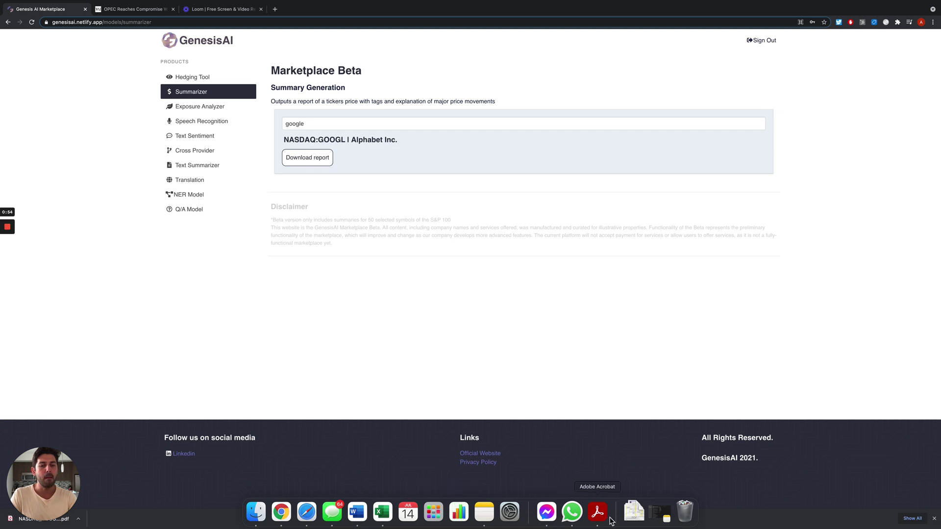
click(597, 512)
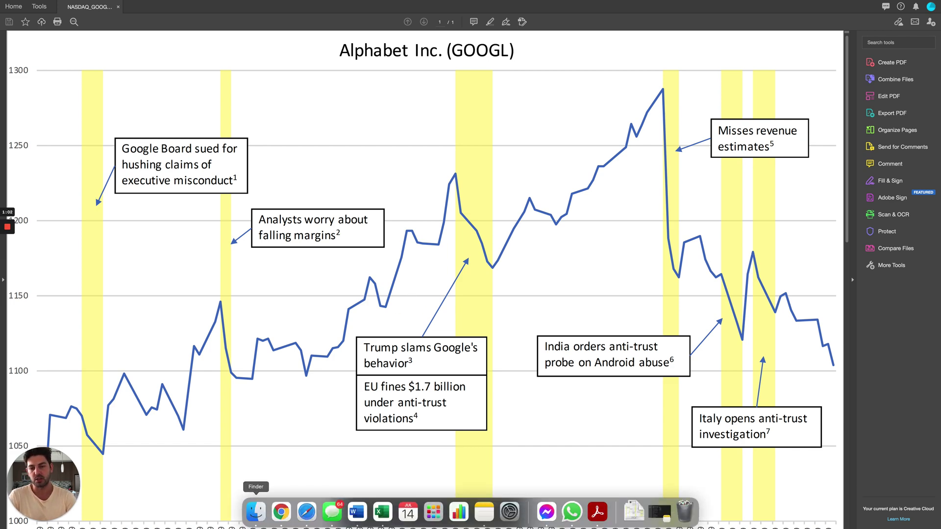
click(279, 511)
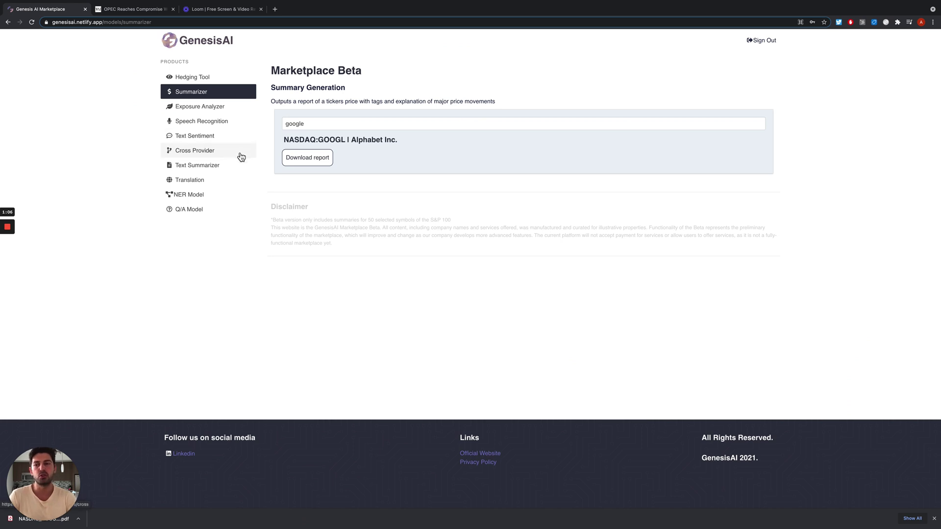
- Open the empty Text Summarizer and bring up the WSJ OPEC compromise article
click(239, 165)
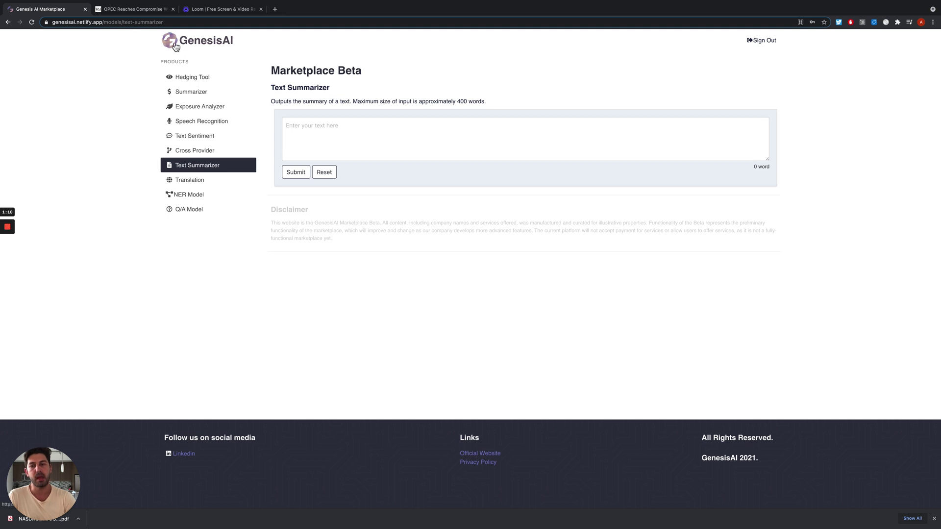
click(127, 9)
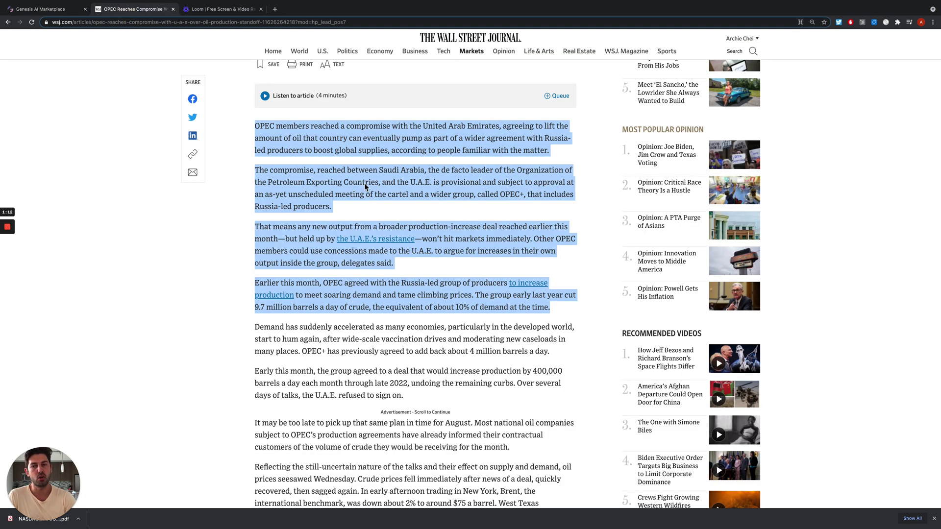
scroll(317, 146, up, 2)
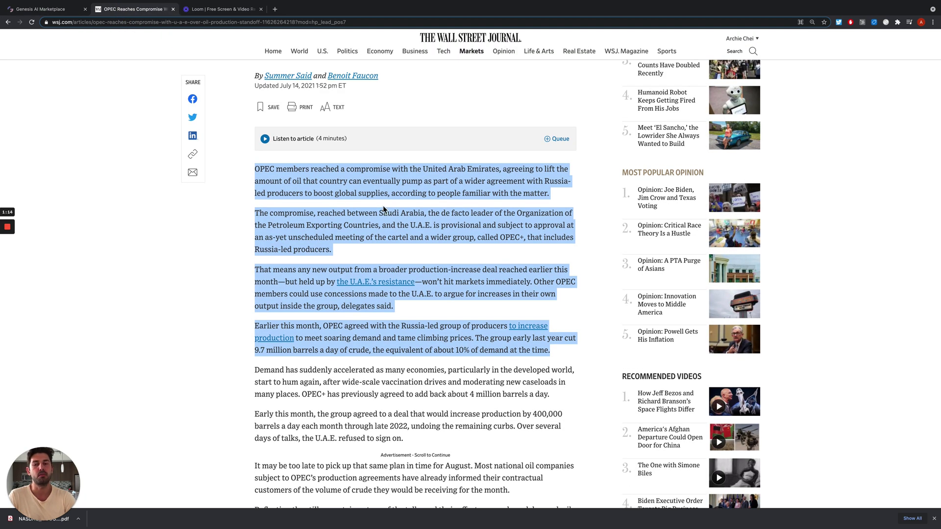
- Summarize the pasted 175-word OPEC article: Saudi Arabia and U.A.E. reached a provisional deal
click(51, 10)
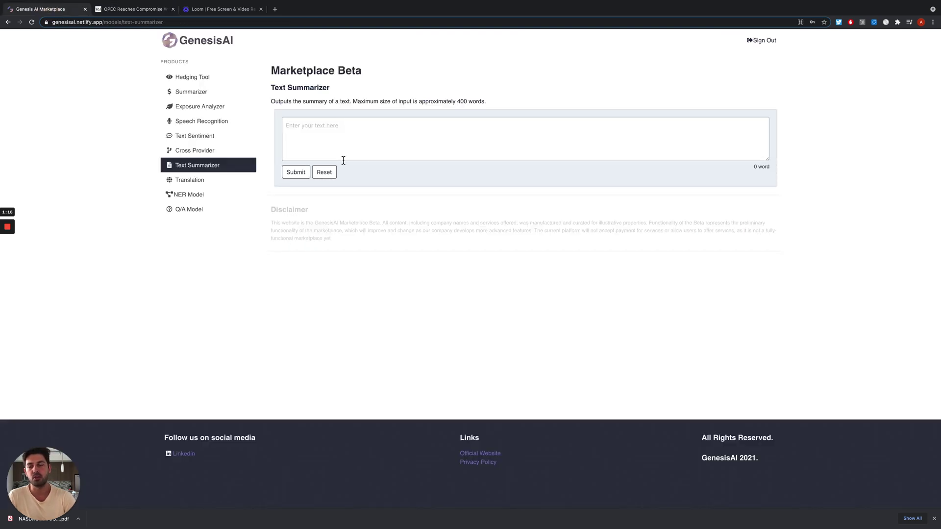
click(319, 137)
key(super+v)
scroll(345, 142, up, 5)
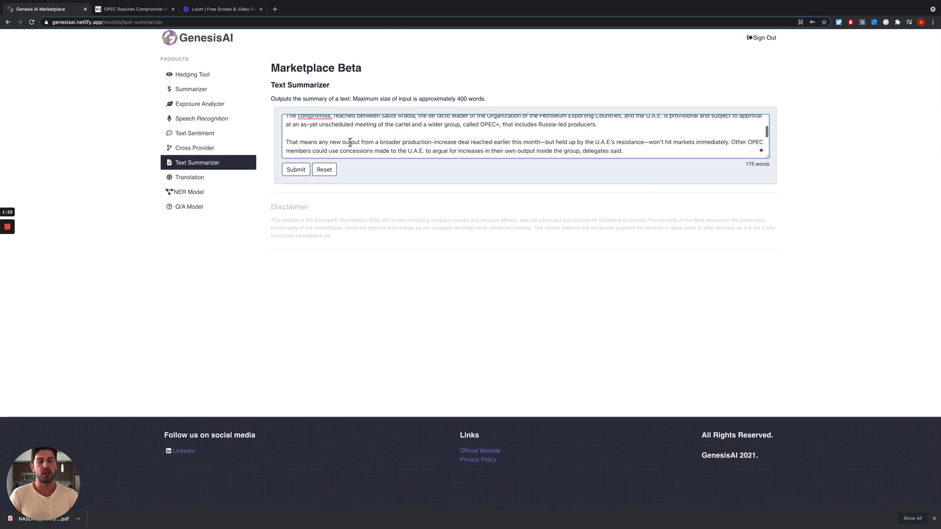
click(296, 170)
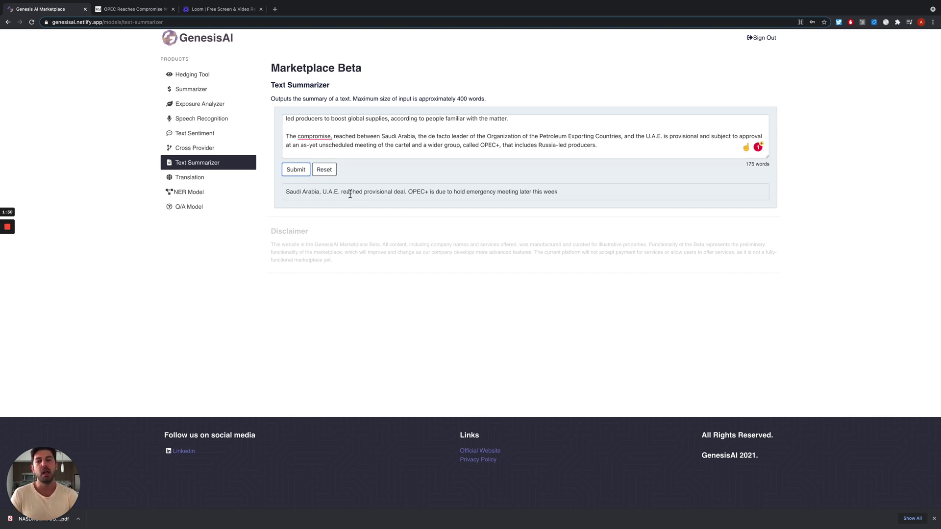
scroll(392, 166, up, 1)
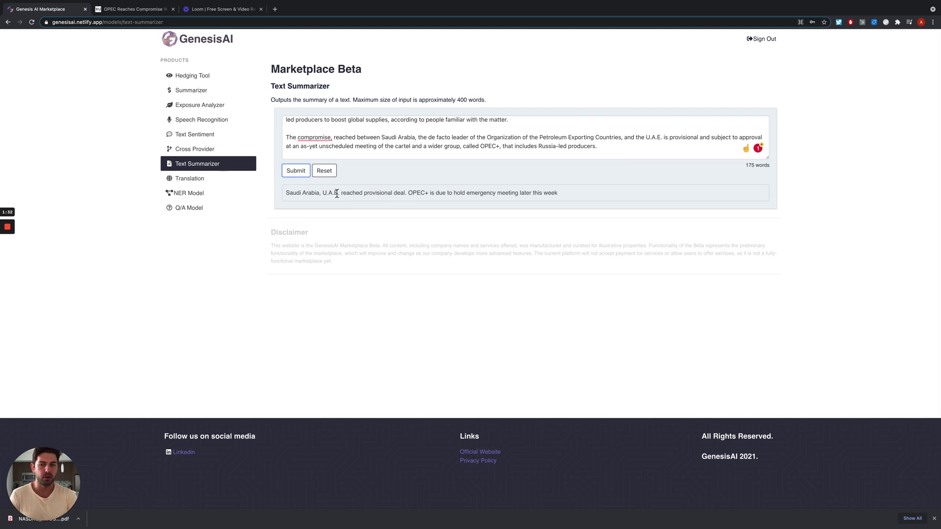
scroll(338, 193, up, 1)
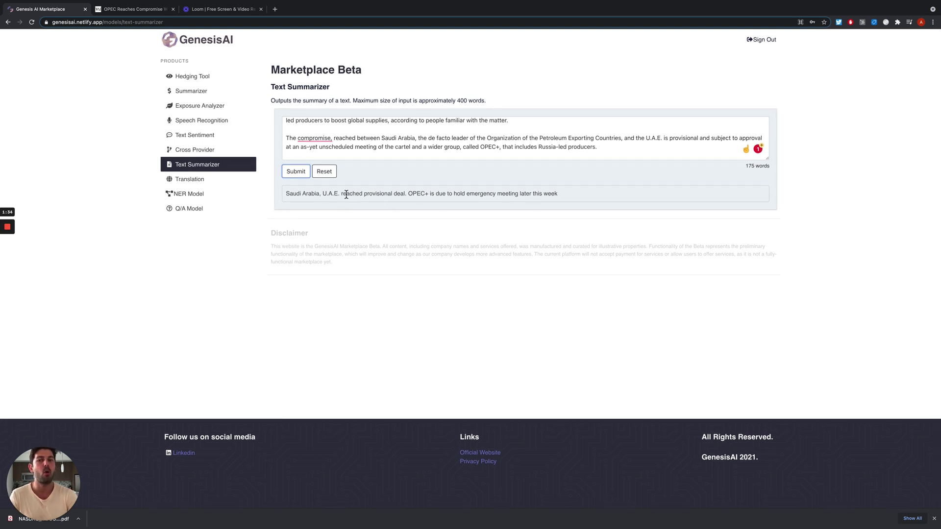
scroll(346, 196, up, 1)
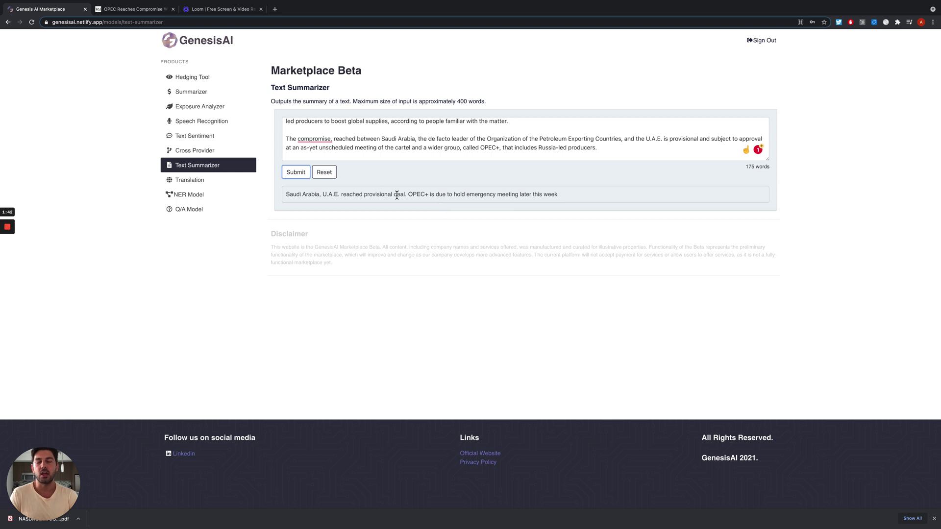
scroll(397, 195, down, 1)
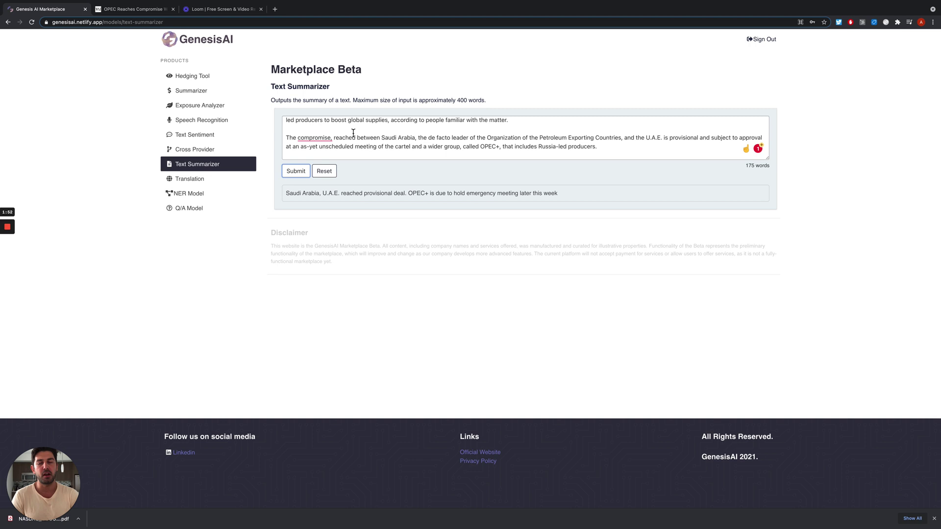
- In the Translation tool, set English as the source language and paste the OPEC article
click(227, 184)
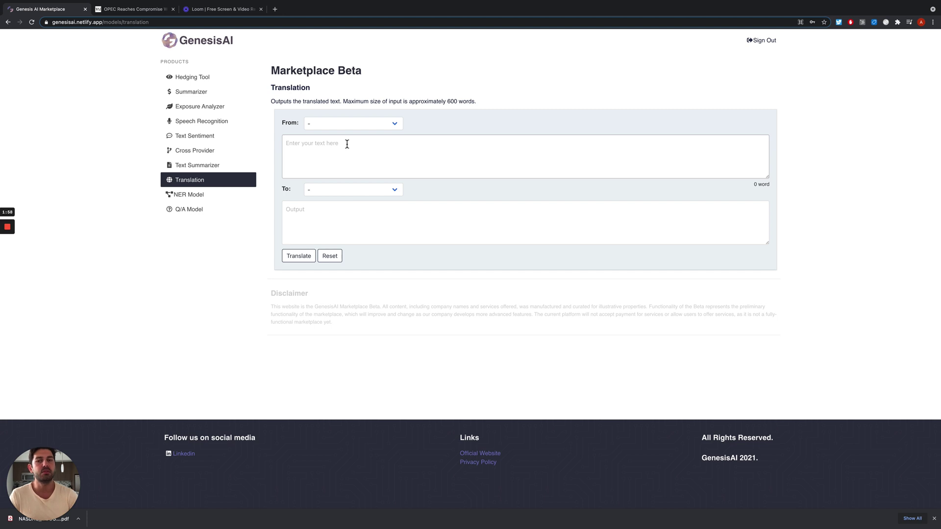
click(351, 125)
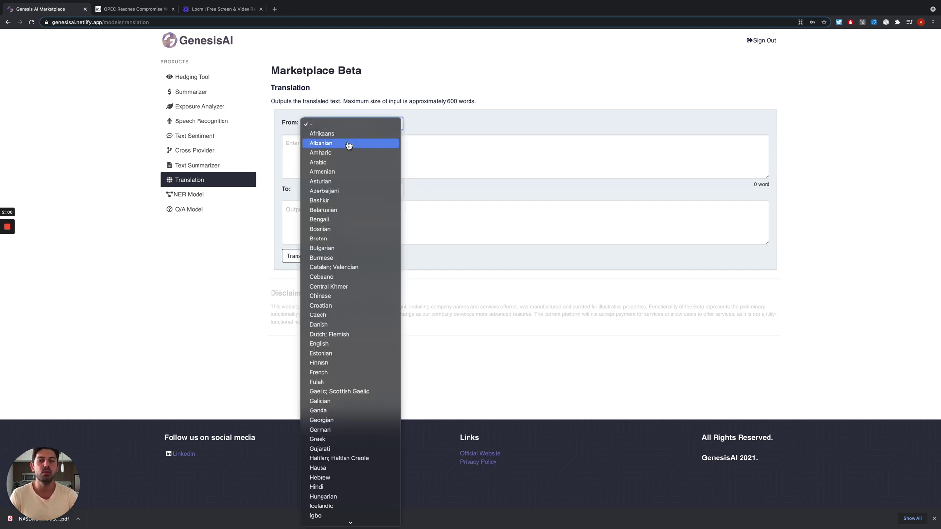
click(353, 345)
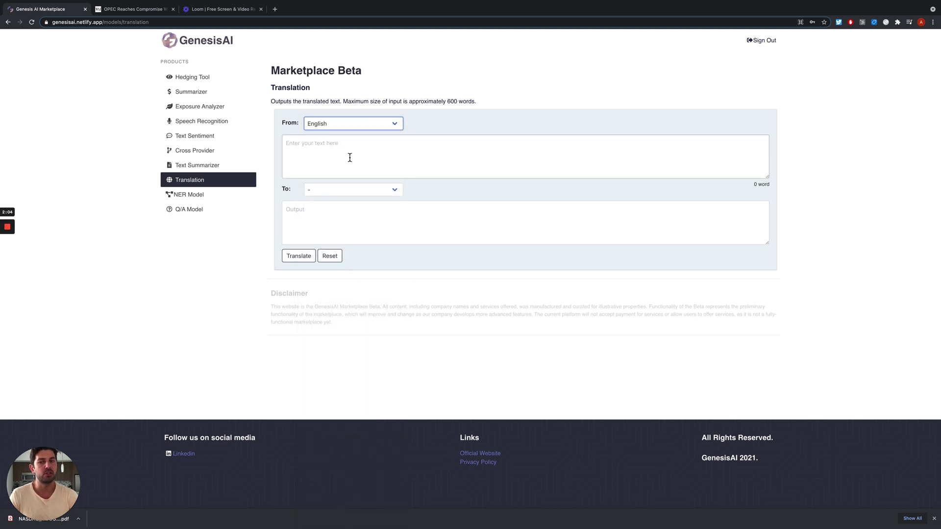
click(348, 157)
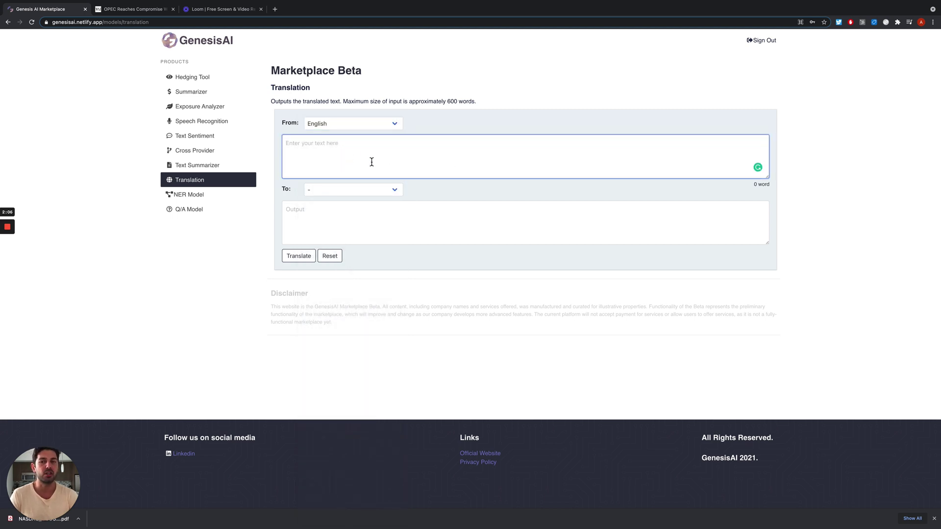
key(super+v)
scroll(318, 155, up, 5)
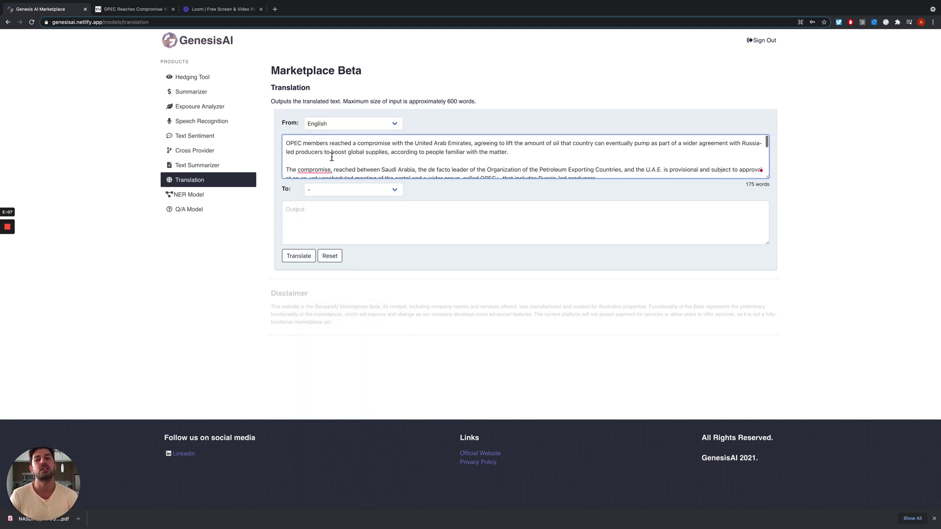
- Set Belarusian as the target language and start the translation
click(351, 191)
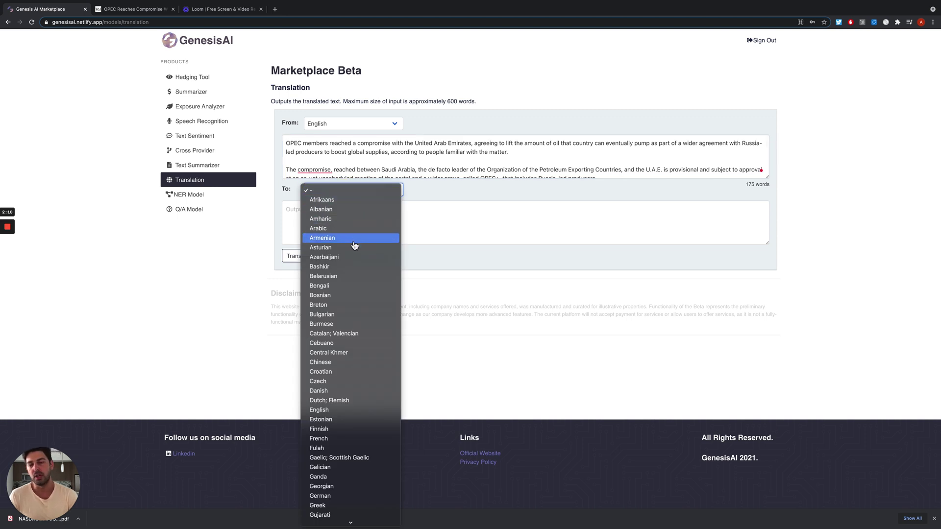
click(349, 277)
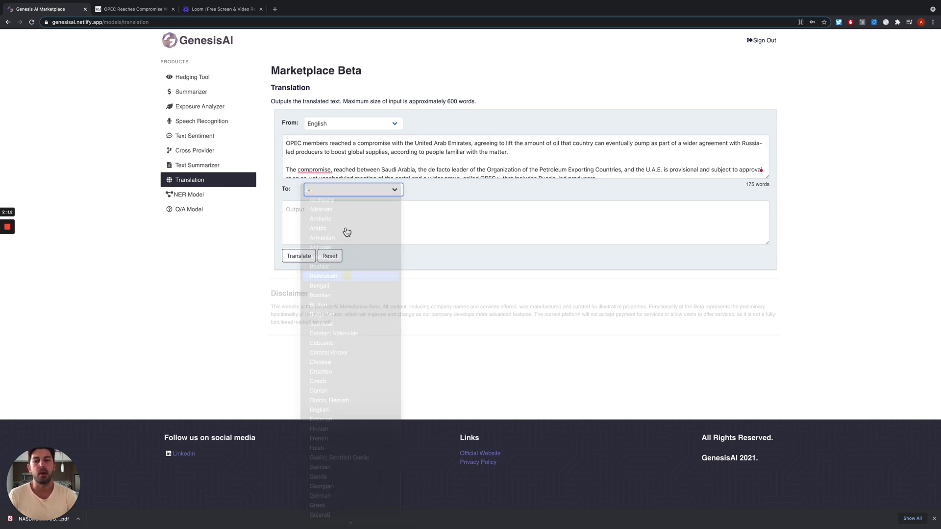
click(293, 256)
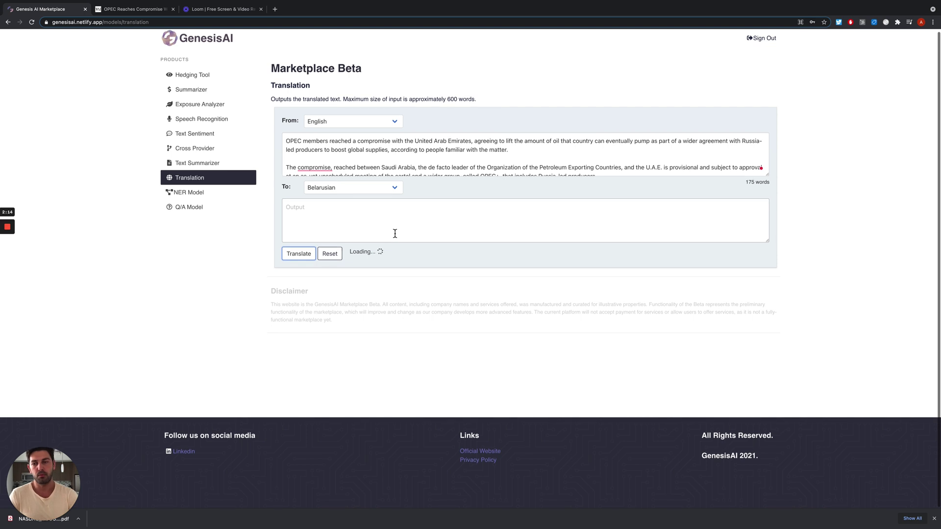
scroll(378, 217, down, 1)
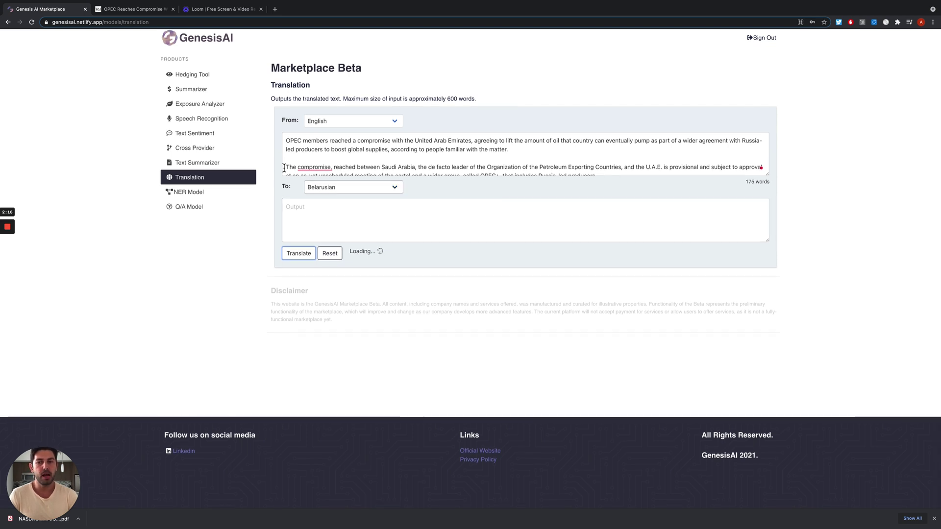
scroll(270, 199, up, 1)
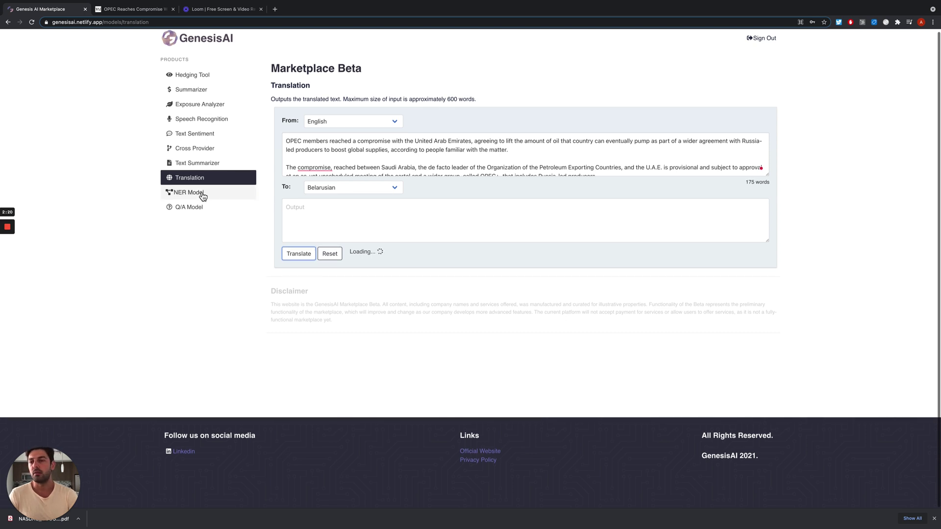
- Run the NER Model on the pasted OPEC article, tagging entities such as OPEC as ORG
scroll(205, 198, down, 1)
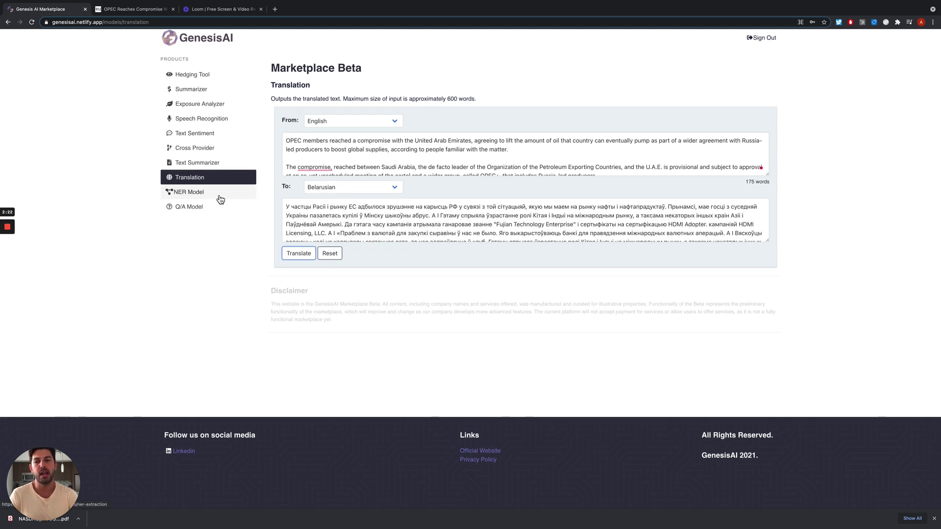
click(219, 198)
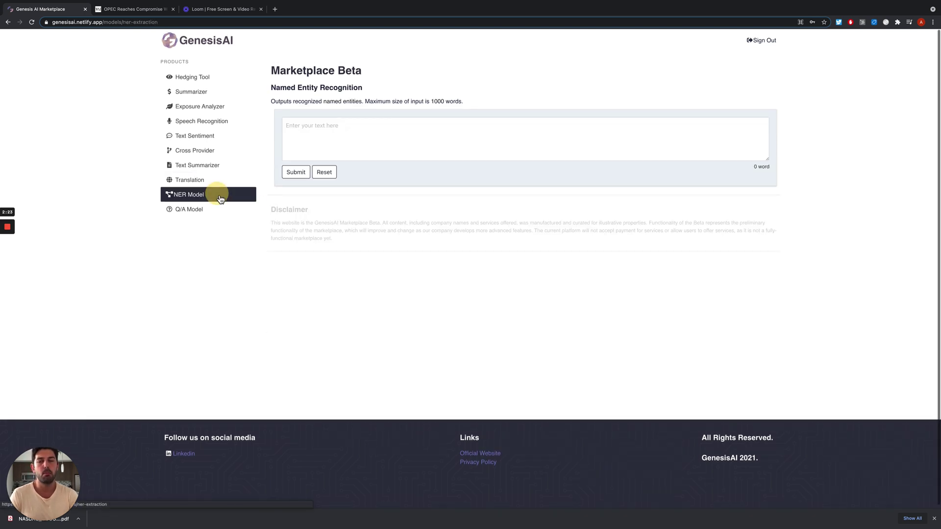
click(326, 133)
scroll(326, 134, down, 1)
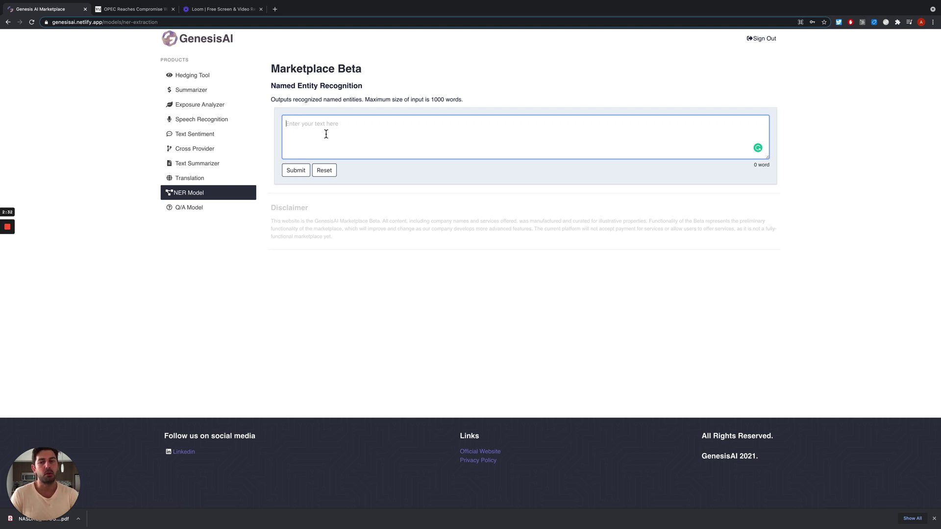
key(super+v)
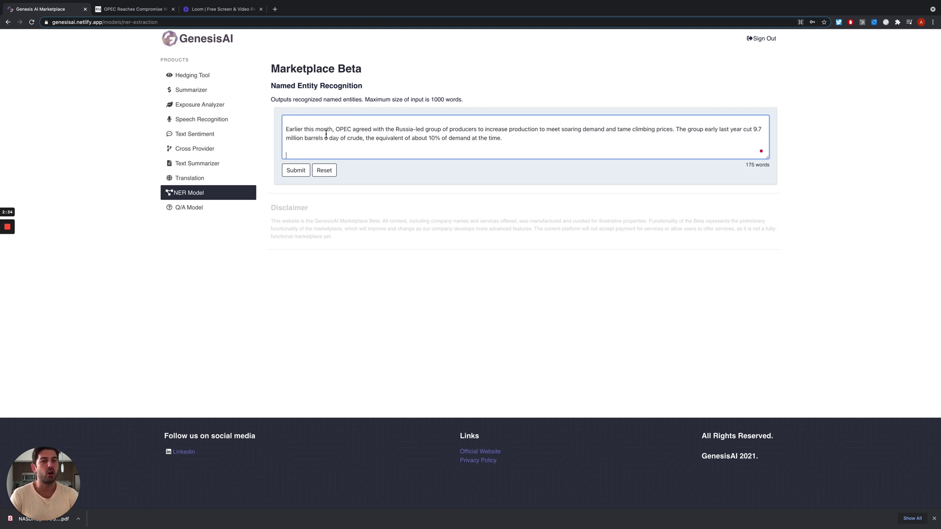
click(296, 170)
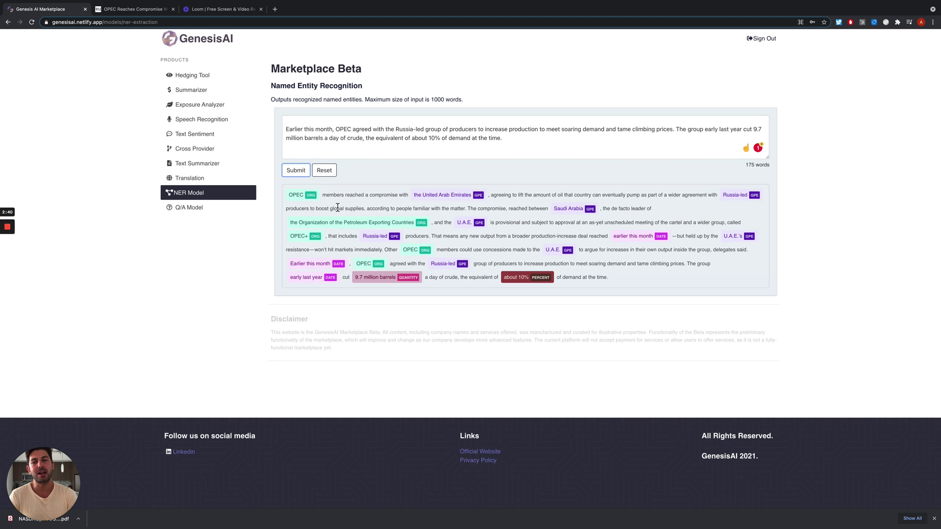
click(301, 196)
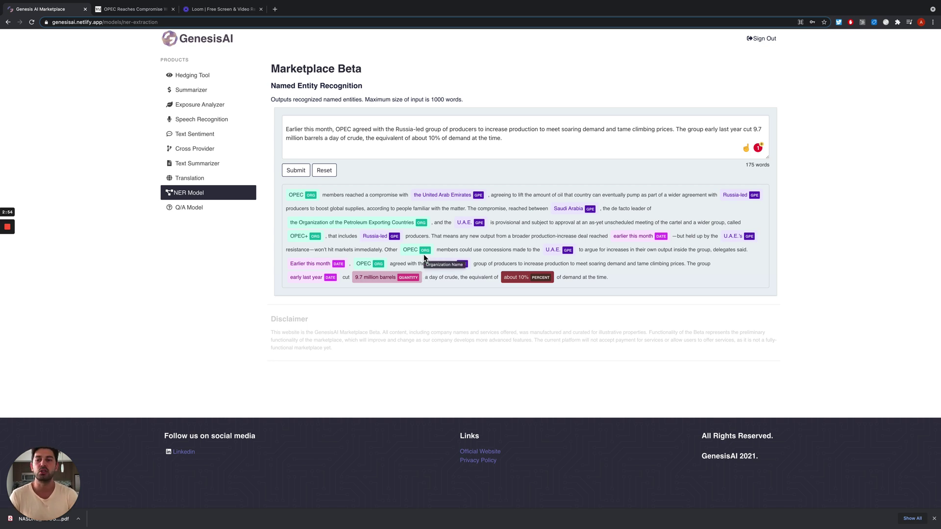
- Paste the OPEC article as the Context in the Q/A Model
click(230, 211)
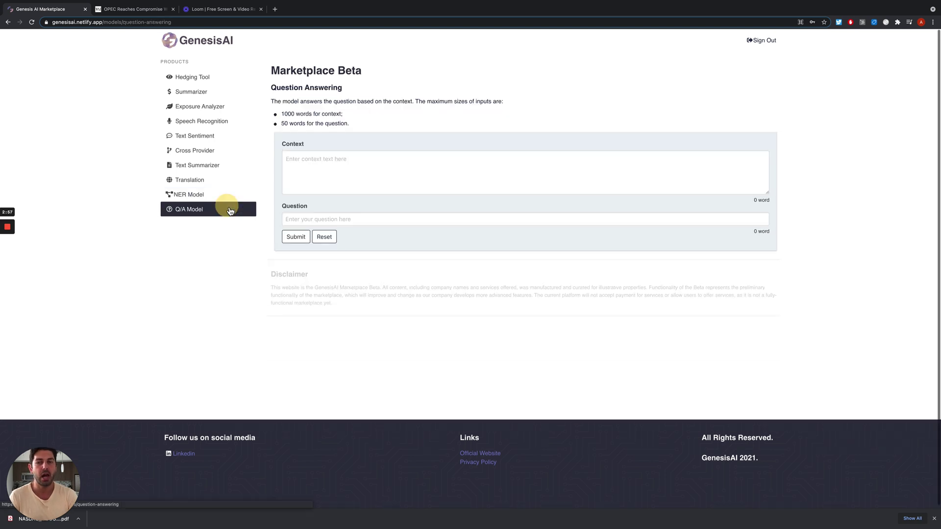
click(391, 181)
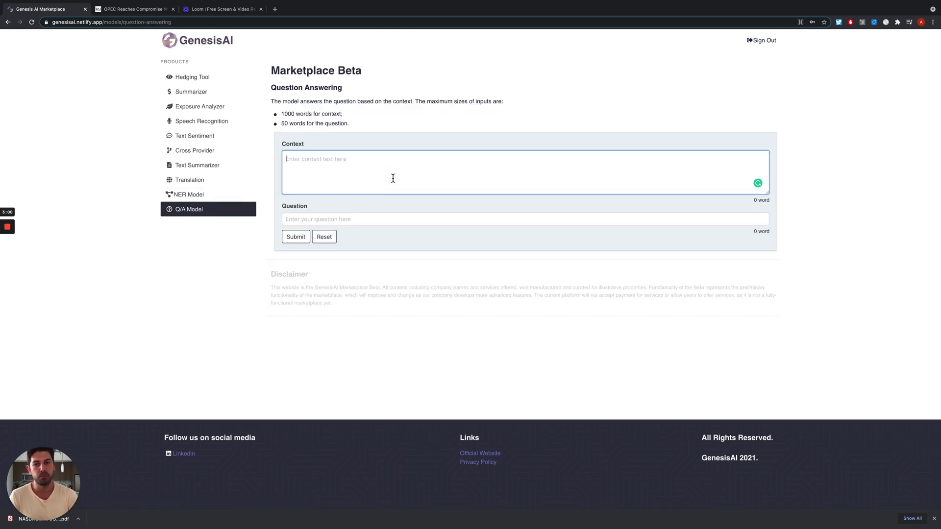
key(super+v)
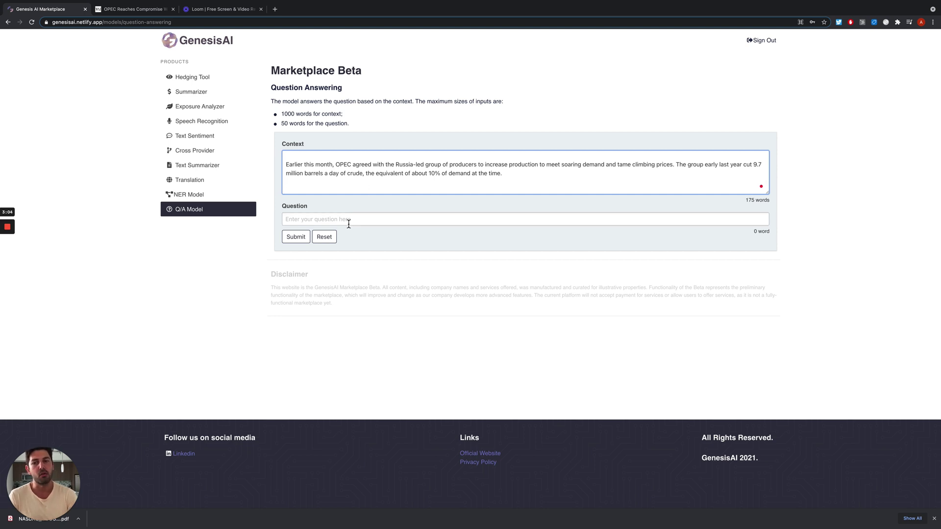
click(332, 219)
scroll(362, 179, up, 5)
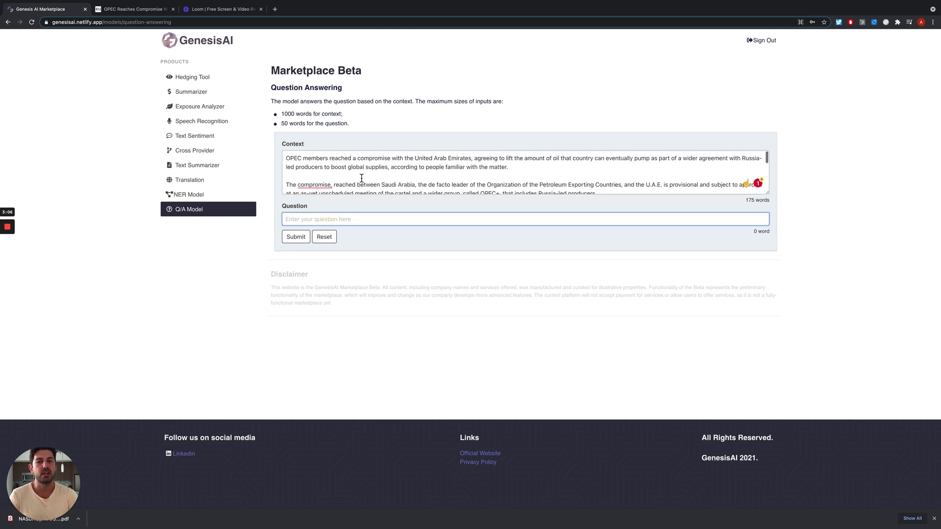
scroll(362, 179, down, 5)
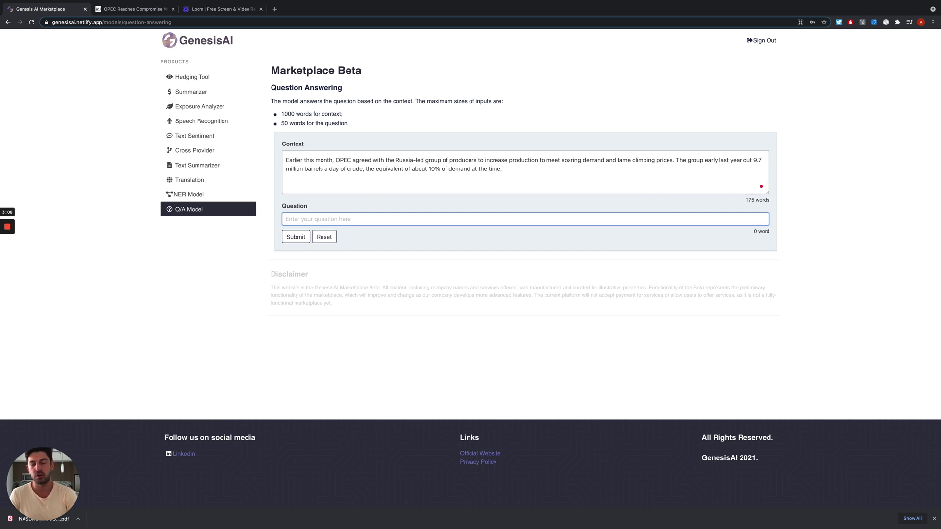
- Ask 'what happened during the OPEC meeting?' and get the answer about agreeing to lift oil output
text(what hap)
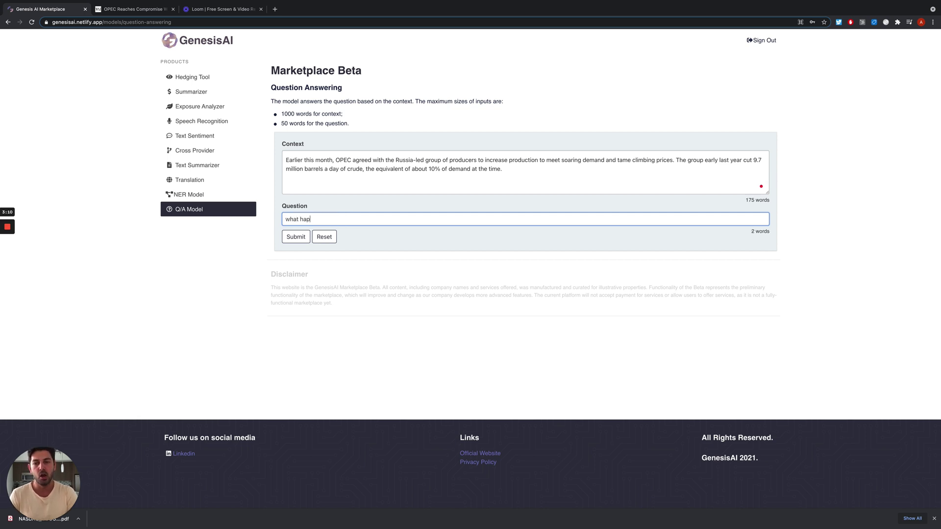
text(pened during the oPP)
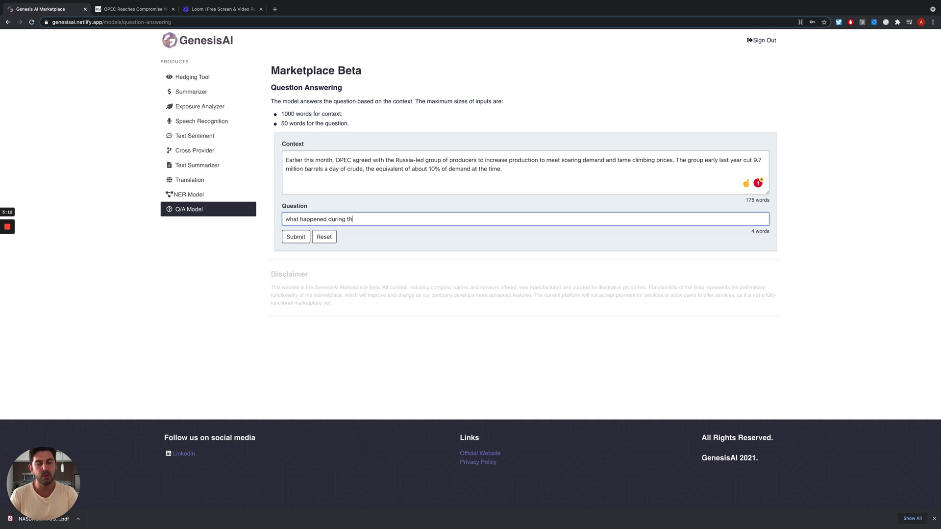
key(BackSpace)
key(BackSpace)
key(BackSpace)
text(OP)
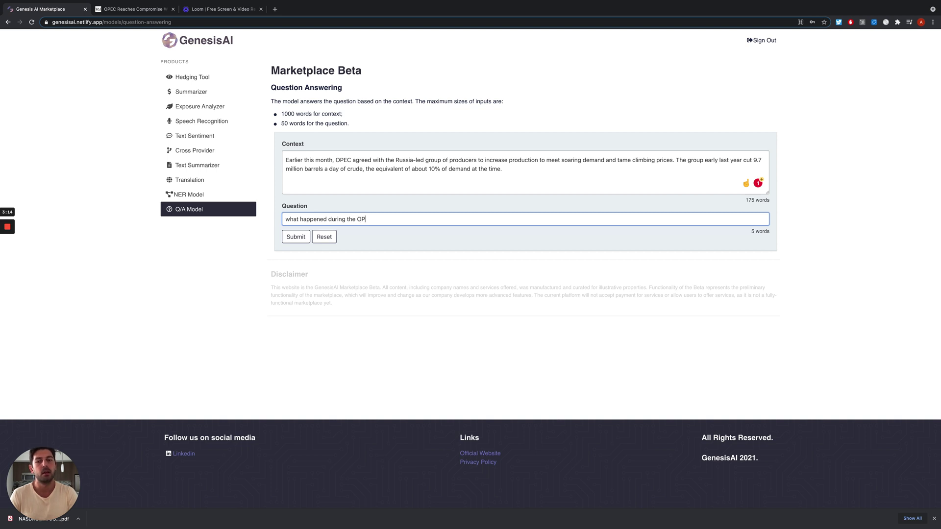
text(EC meeting?)
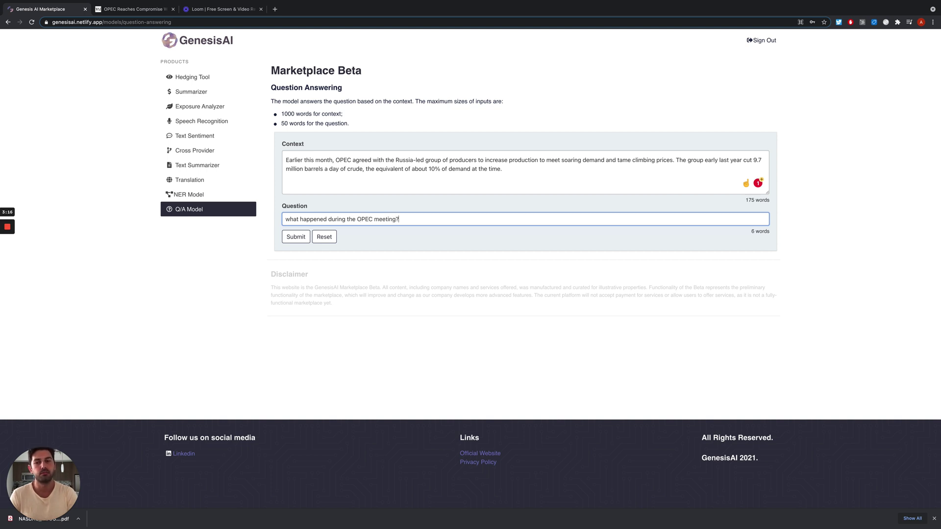
click(296, 237)
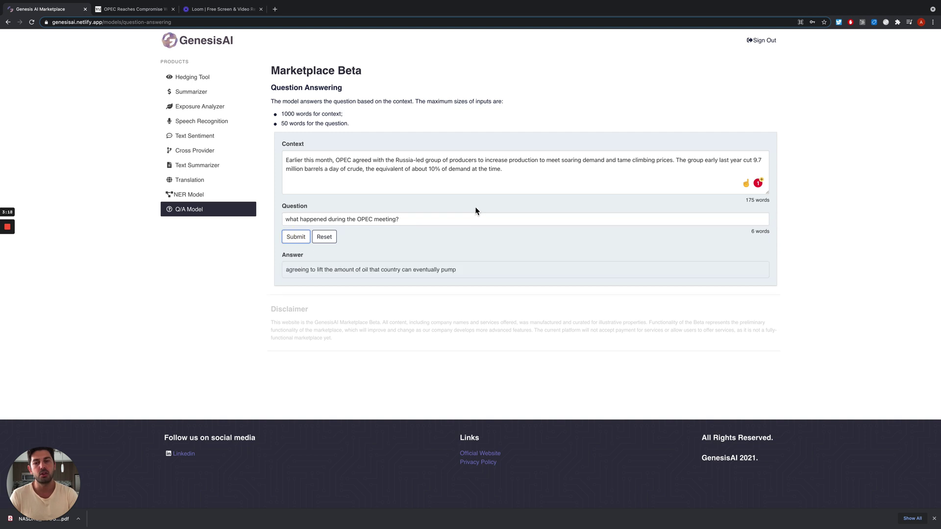
- Highlight the words 'agreeing' and 'pump' in the answer, then the question text
double_click(304, 270)
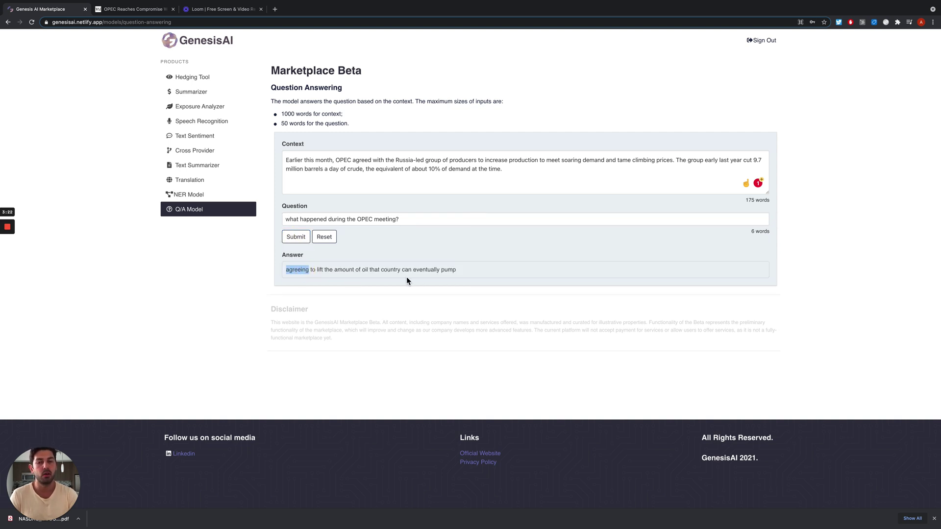
double_click(448, 270)
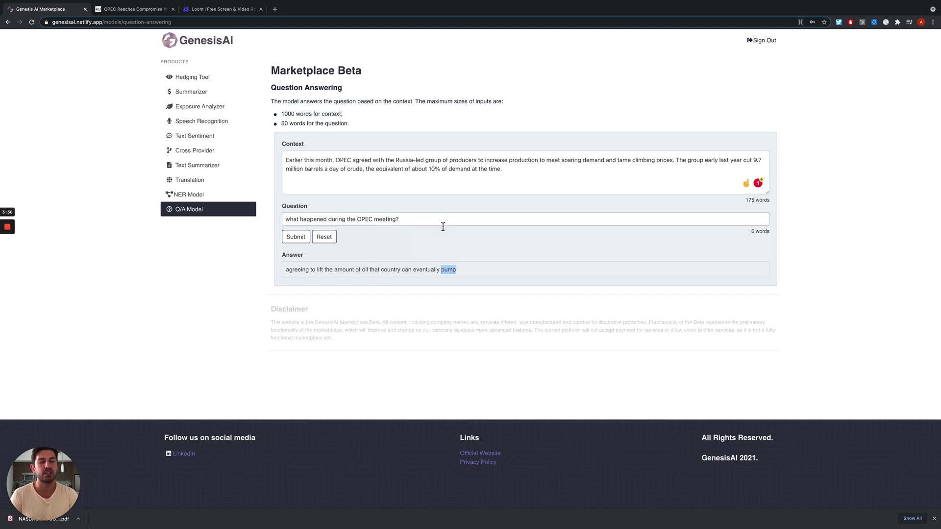
drag(400, 220, 281, 220)
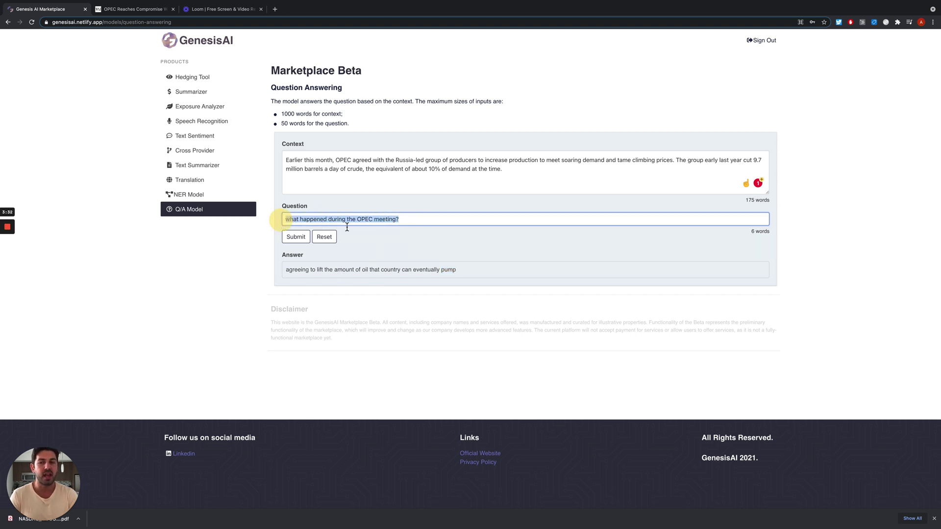
click(409, 220)
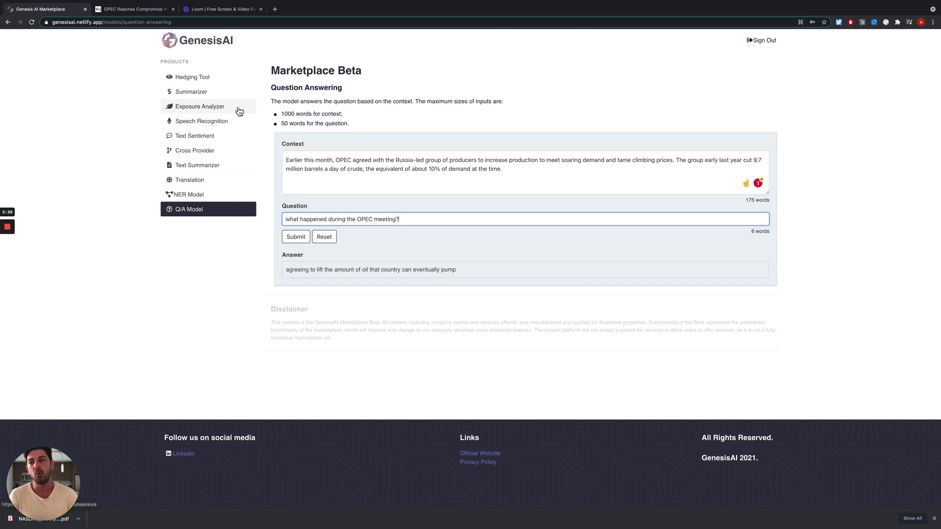
- Analyze the OPEC article's sentiment: 98.7% neutral, 0.649% negative, 0.613% positive
click(229, 142)
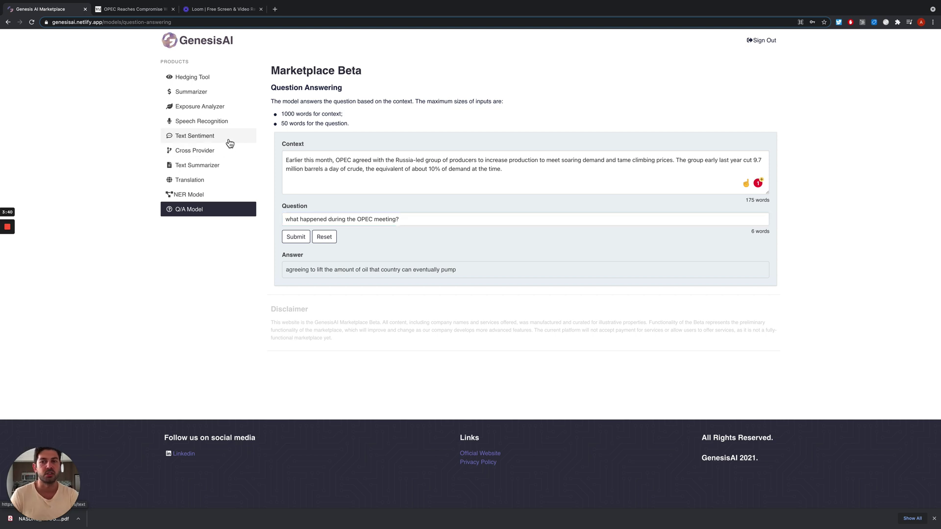
click(310, 136)
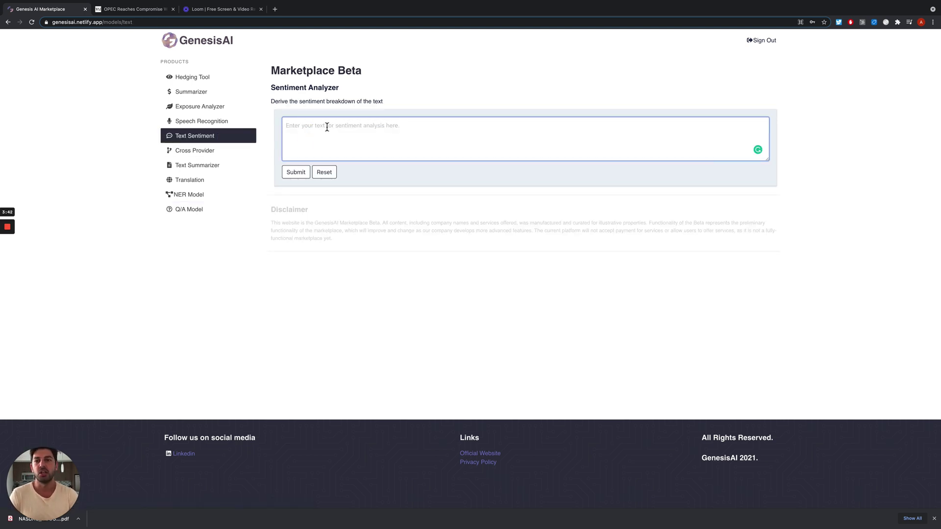
key(super+v)
scroll(336, 135, up, 5)
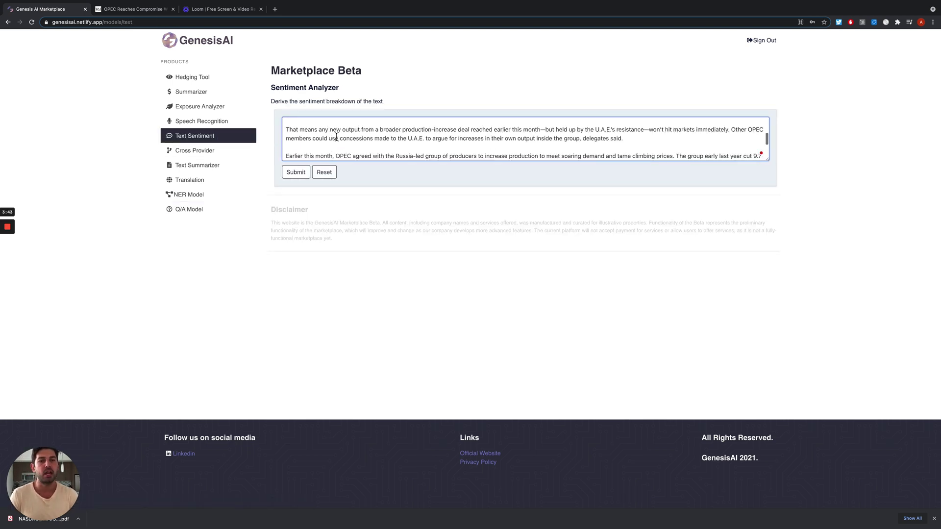
click(300, 179)
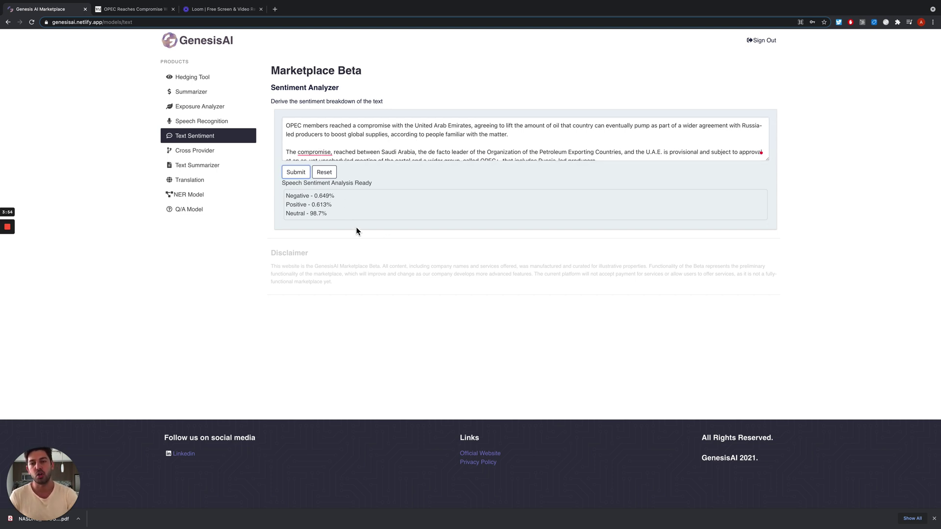
double_click(314, 214)
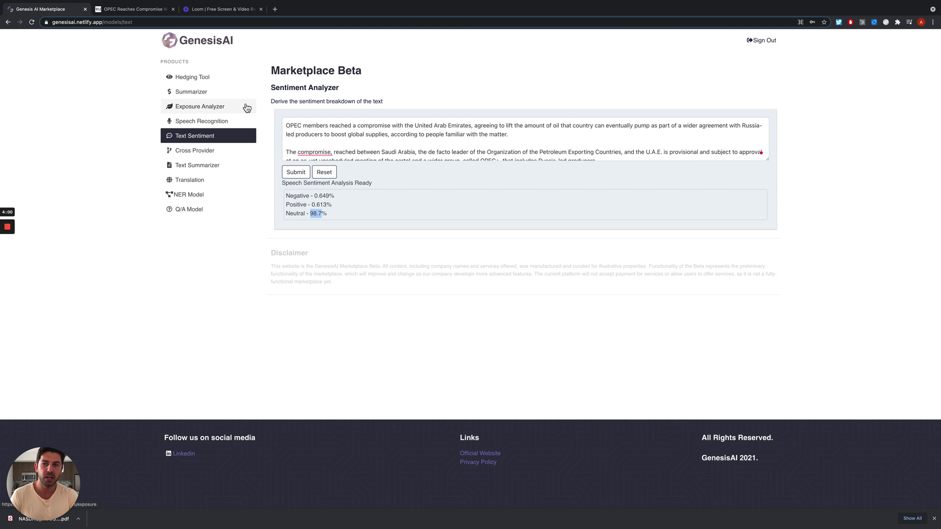
- Look over the Speech Recognition tool, then go to the Hedging Tool with its ticker box empty
click(242, 125)
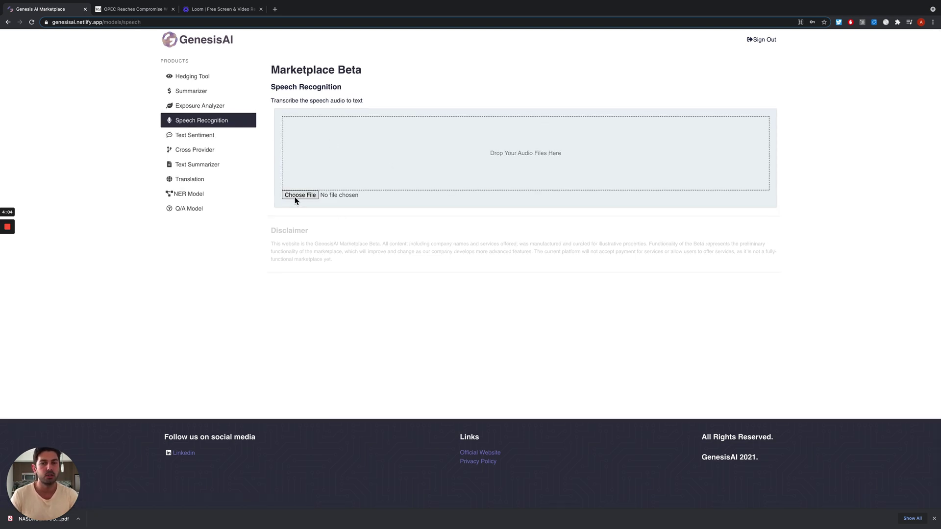
scroll(303, 201, up, 1)
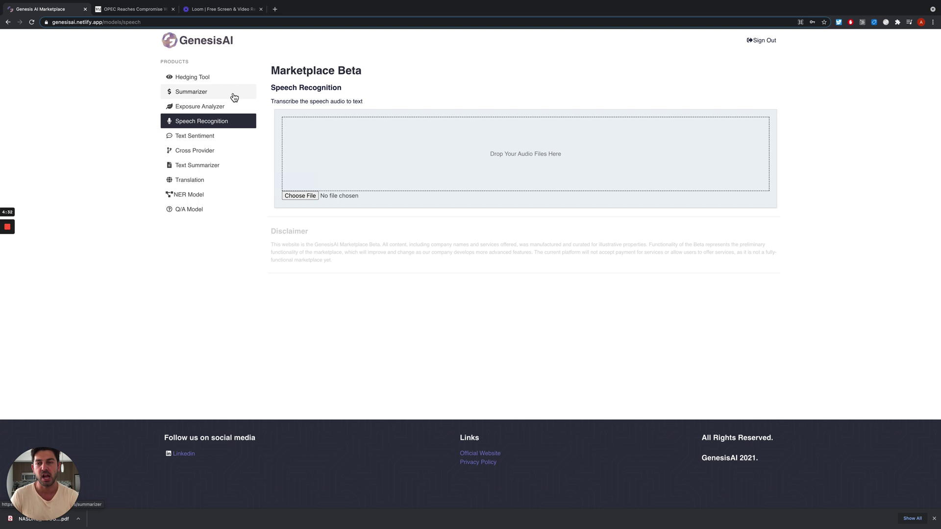
click(214, 82)
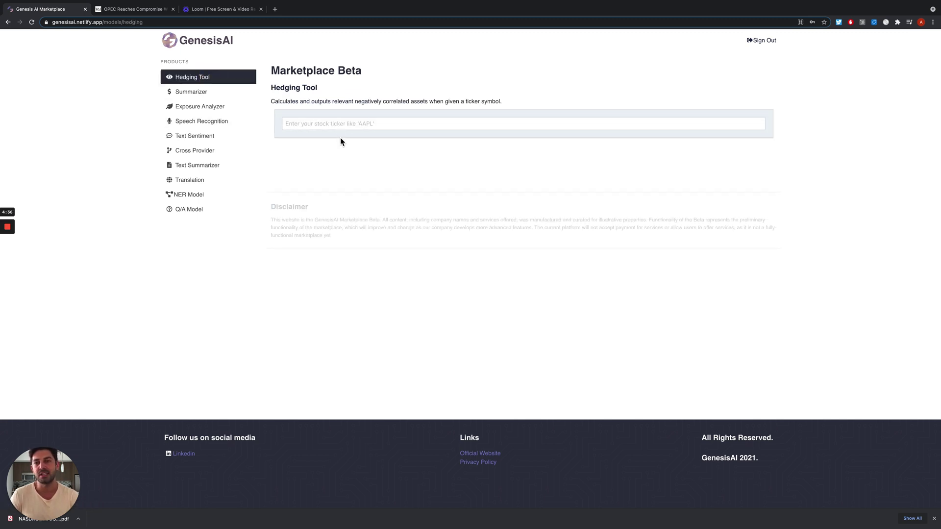
- Search 'google' and pick GOOGL, listing ten negatively correlated NASDAQ assets led by CVET
click(326, 125)
text(google)
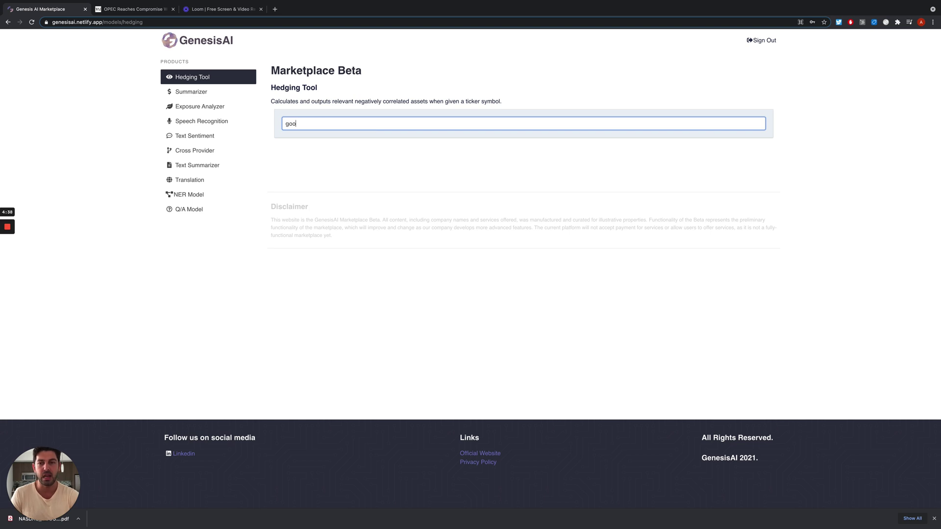
click(332, 142)
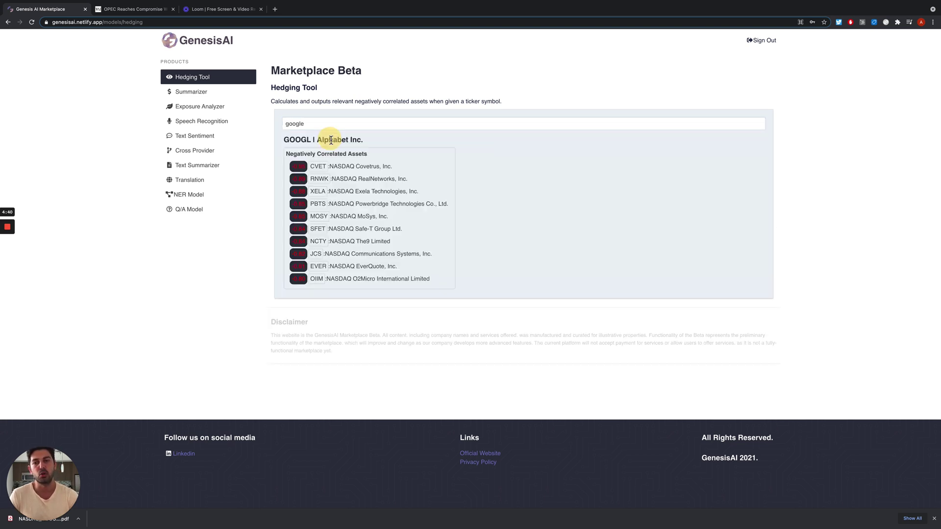